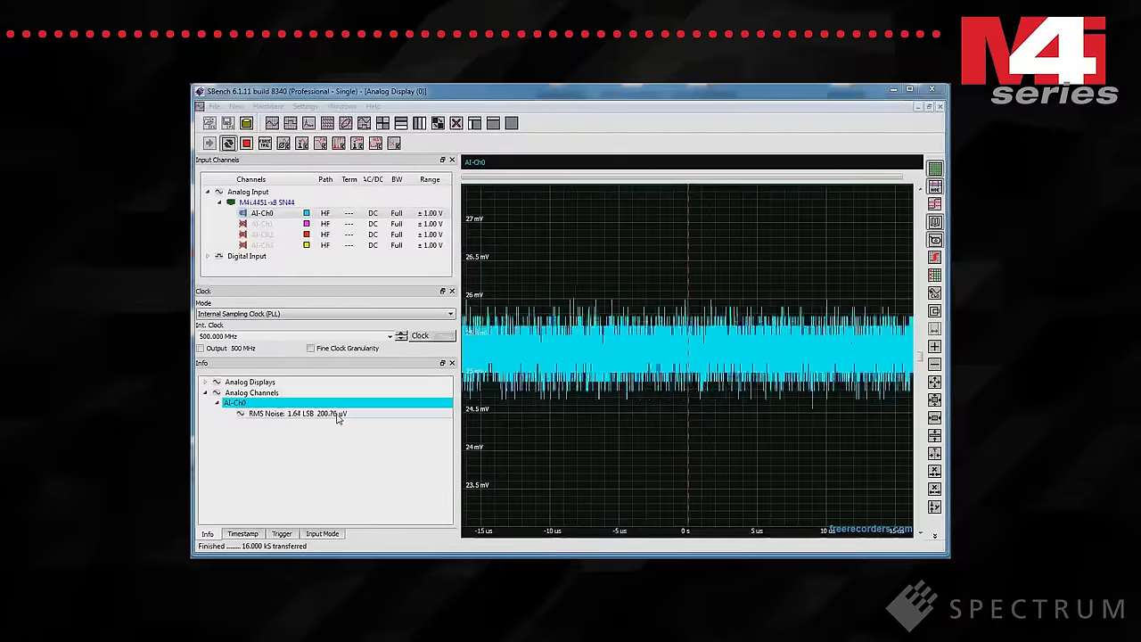
Run an FFT on AI-Ch0, maximize its spectrum display and place Cursor A near 40 MHz.
{"action": "left_click", "coordinate": [262, 214]}
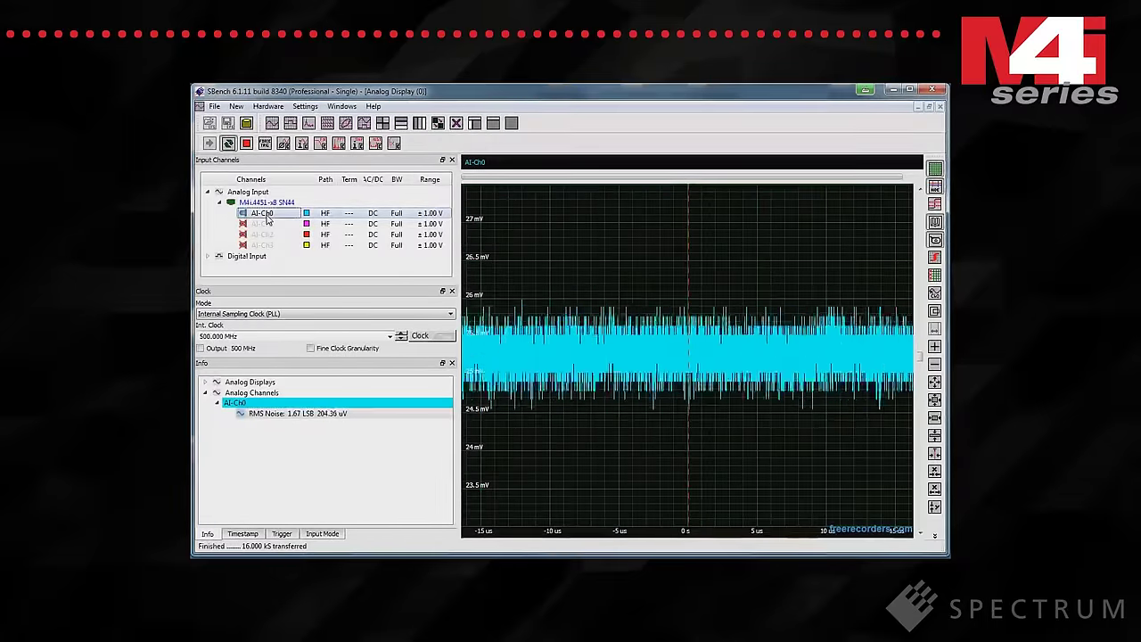
{"action": "left_click", "coordinate": [339, 145]}
{"action": "left_click", "coordinate": [749, 516]}
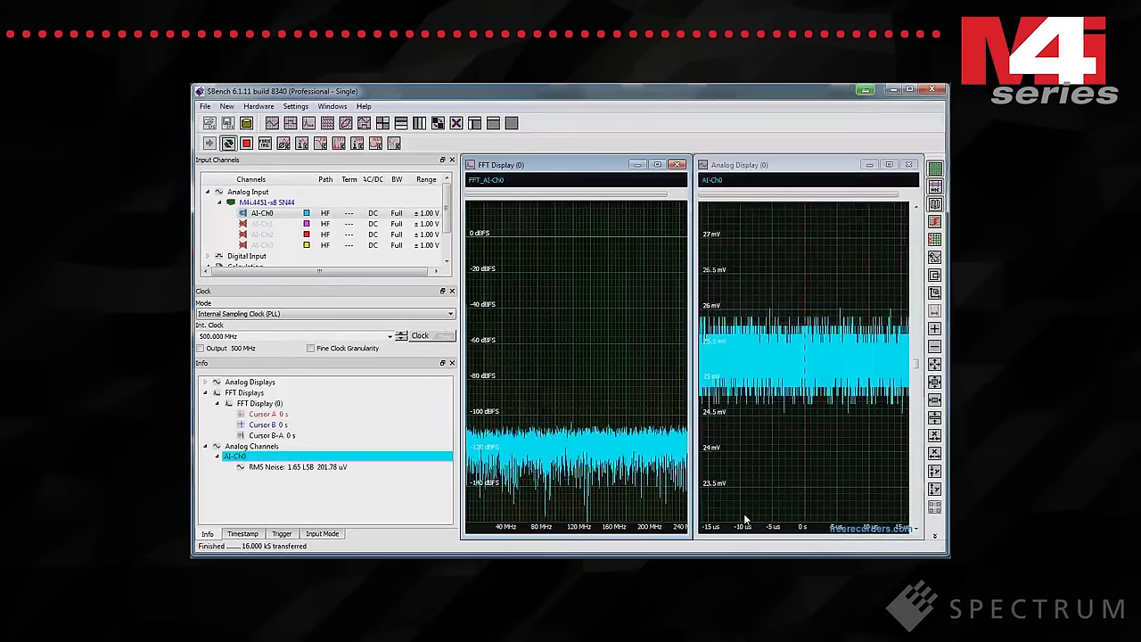
{"action": "left_click", "coordinate": [657, 164]}
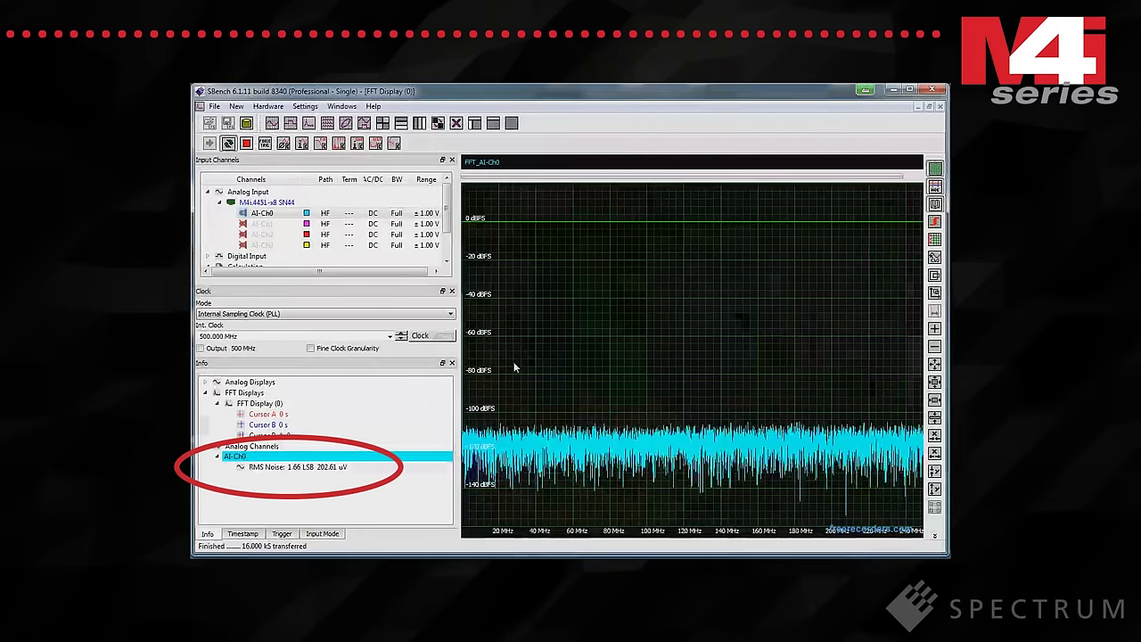
{"action": "left_click", "coordinate": [536, 408]}
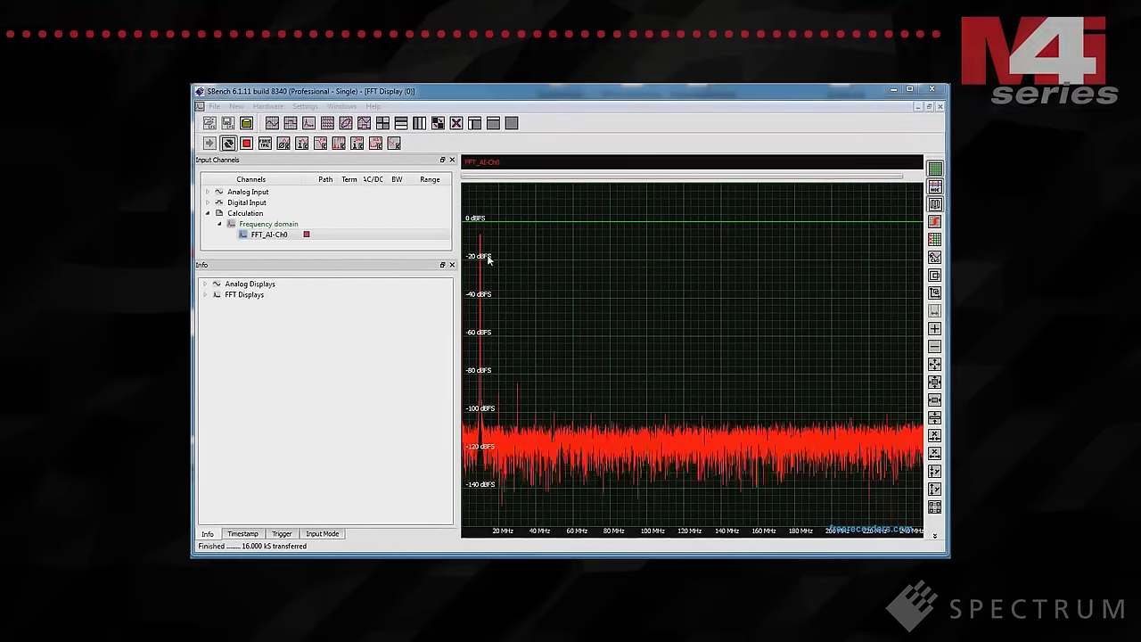
Calculate All Dynamic parameters for FFT_AI-Ch0 and mark the ENOB result in the list.
{"action": "right_click", "coordinate": [270, 235]}
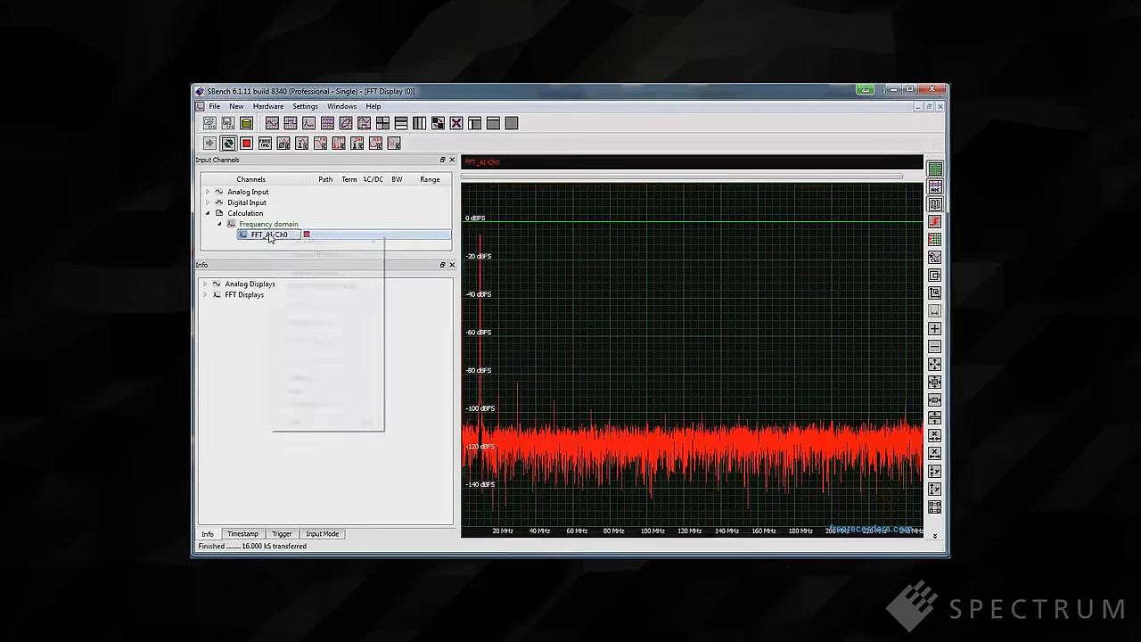
{"action": "mouse_move", "coordinate": [339, 241]}
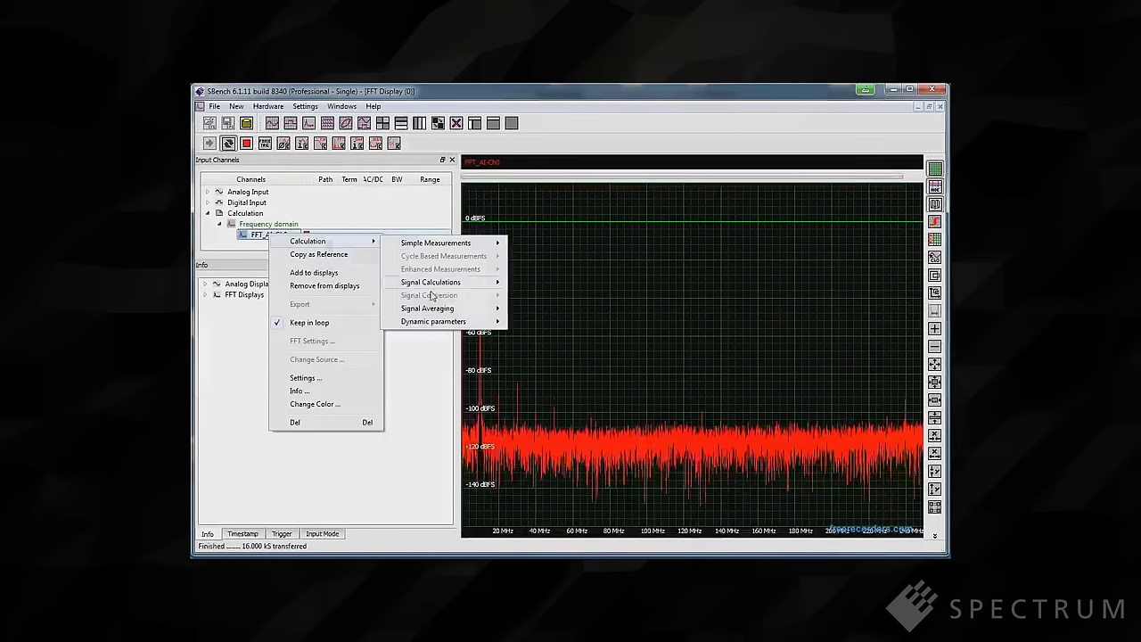
{"action": "mouse_move", "coordinate": [448, 328]}
{"action": "left_click", "coordinate": [560, 323]}
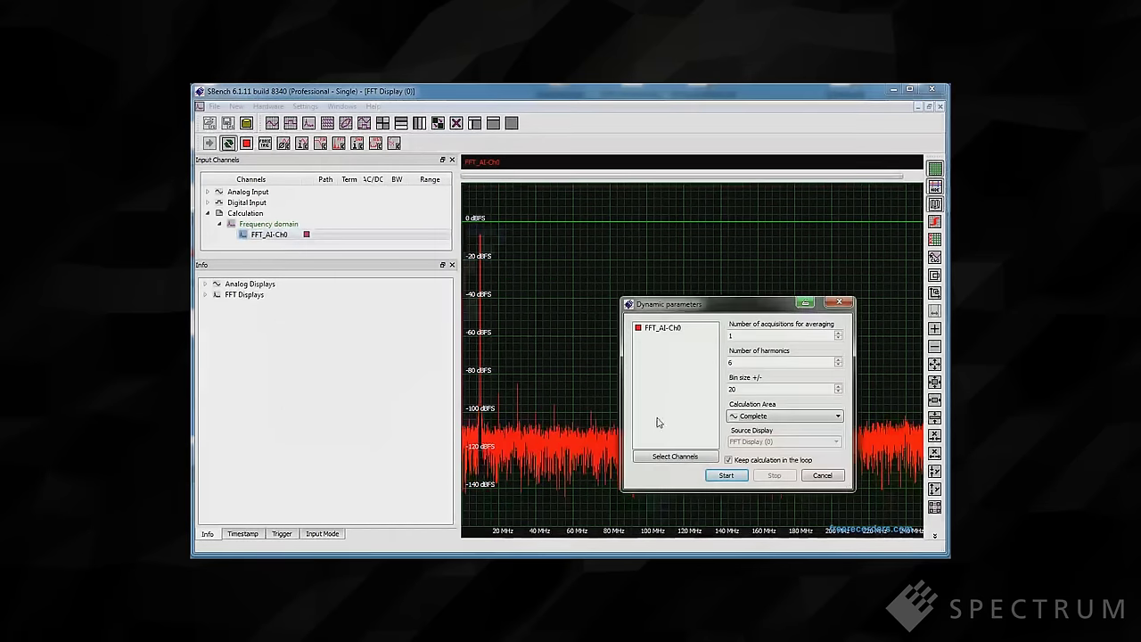
{"action": "left_click", "coordinate": [726, 476]}
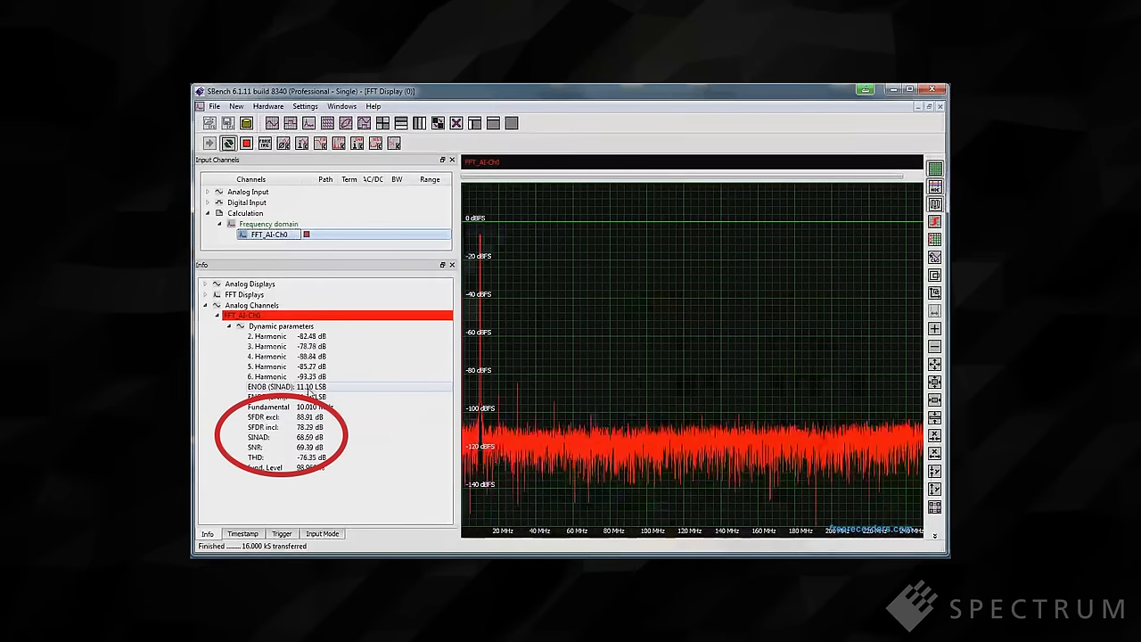
{"action": "left_click", "coordinate": [308, 395]}
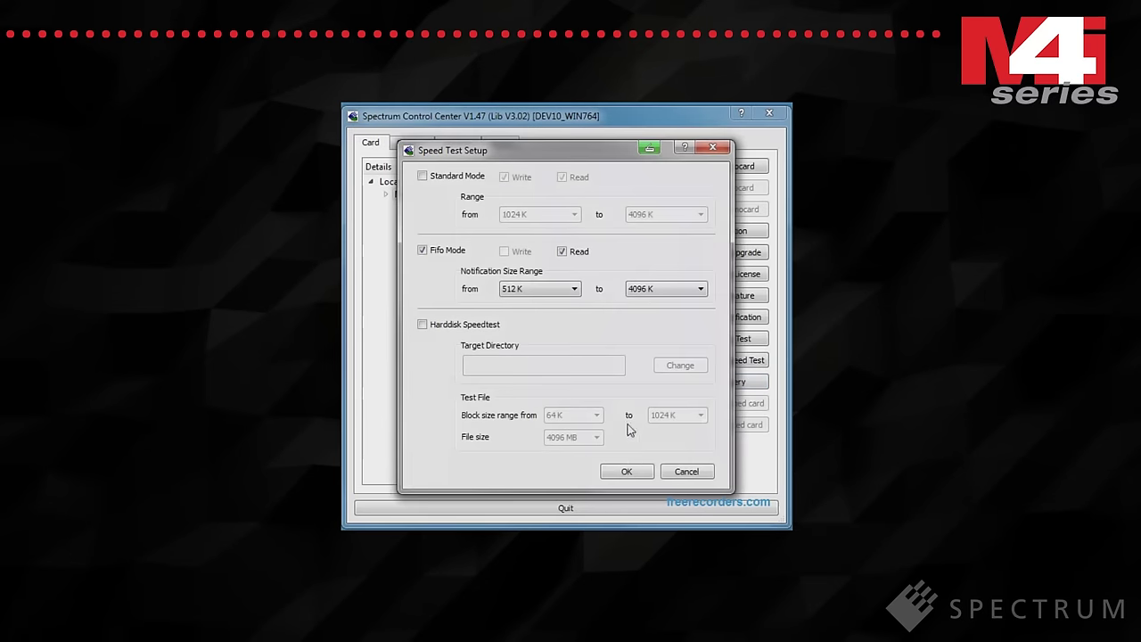
Confirm the Fifo Mode Read settings of 512K to 4096K to start the speed test.
{"action": "left_click", "coordinate": [629, 471]}
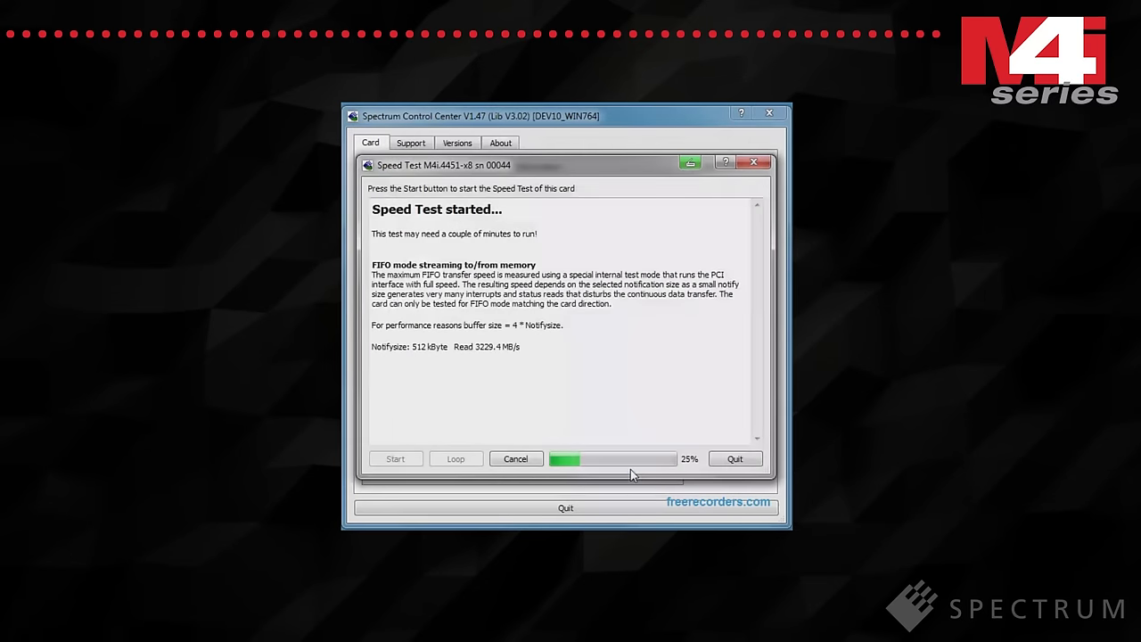